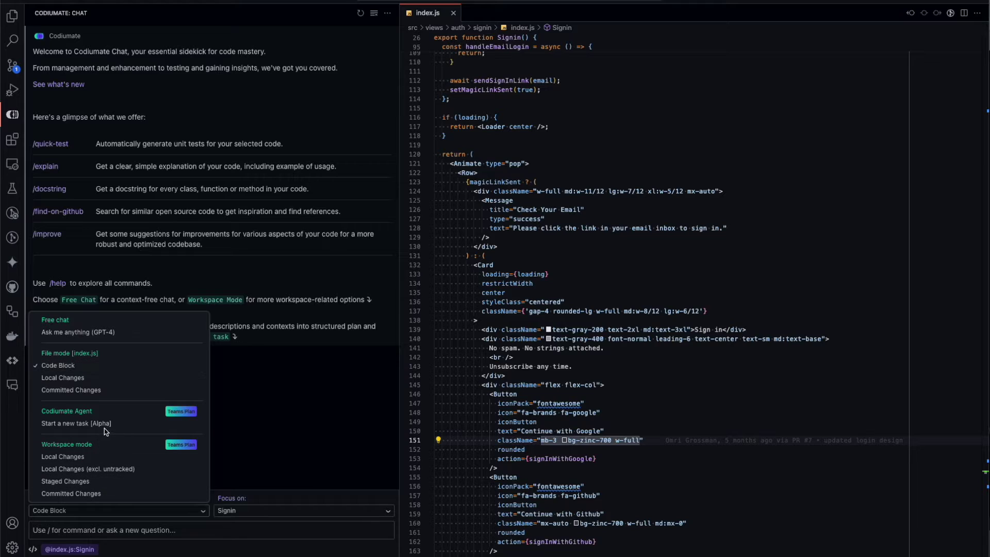
Start a new Codiumate task with all of signin/index.js (lines 1–180) as context
left_click(106, 427)
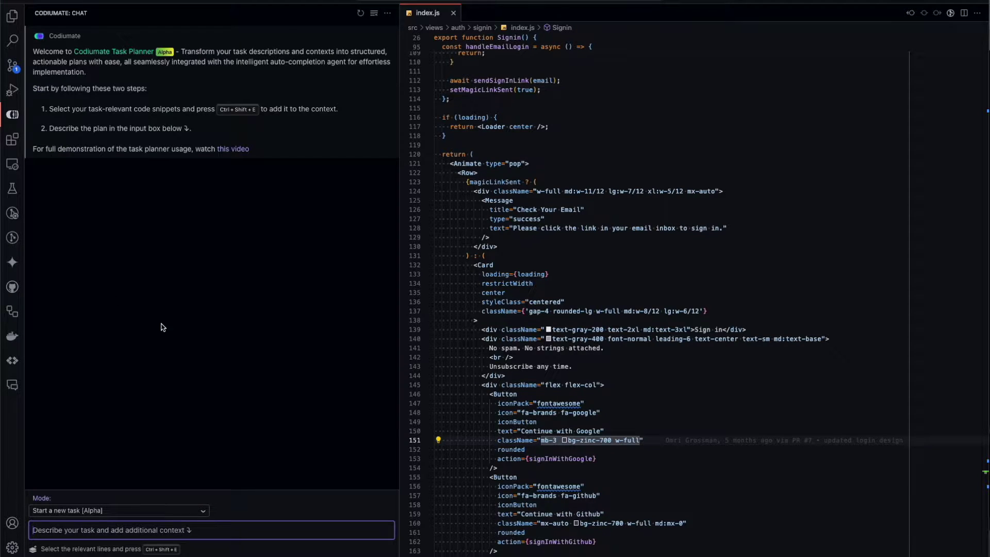
left_click(598, 371)
key("ctrl+a")
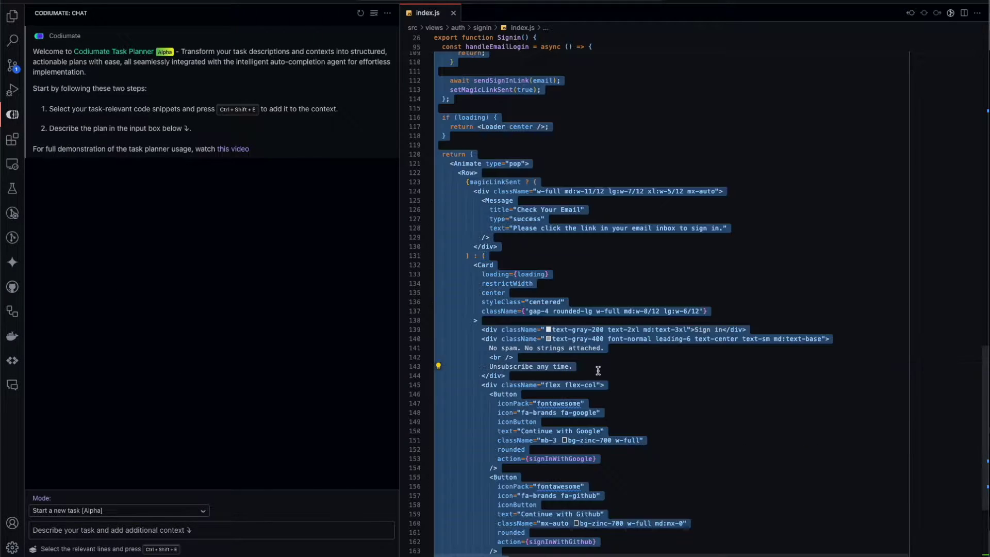
key("ctrl+shift+e")
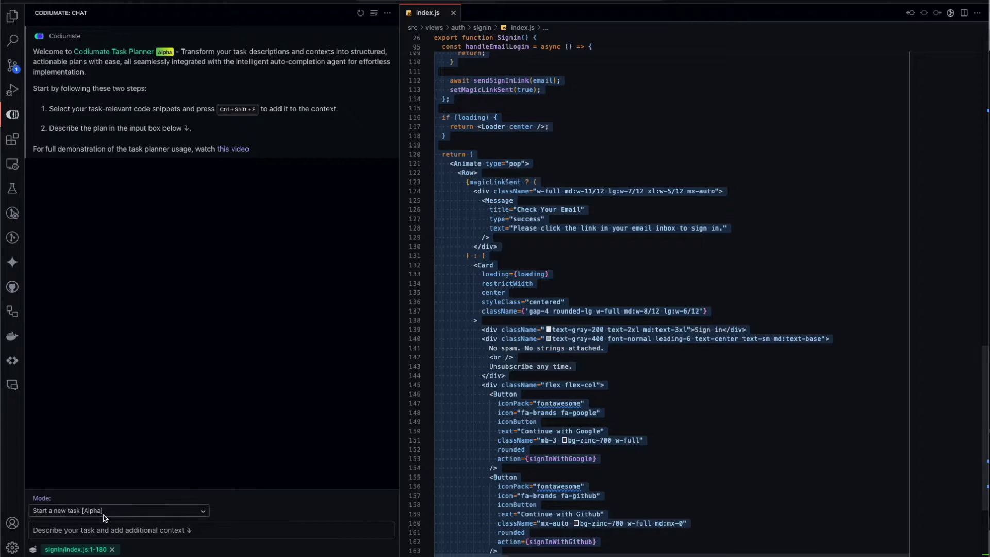
Paste the GitLab sign-in task description into the chat, leaving a new line for the design
left_click(99, 528)
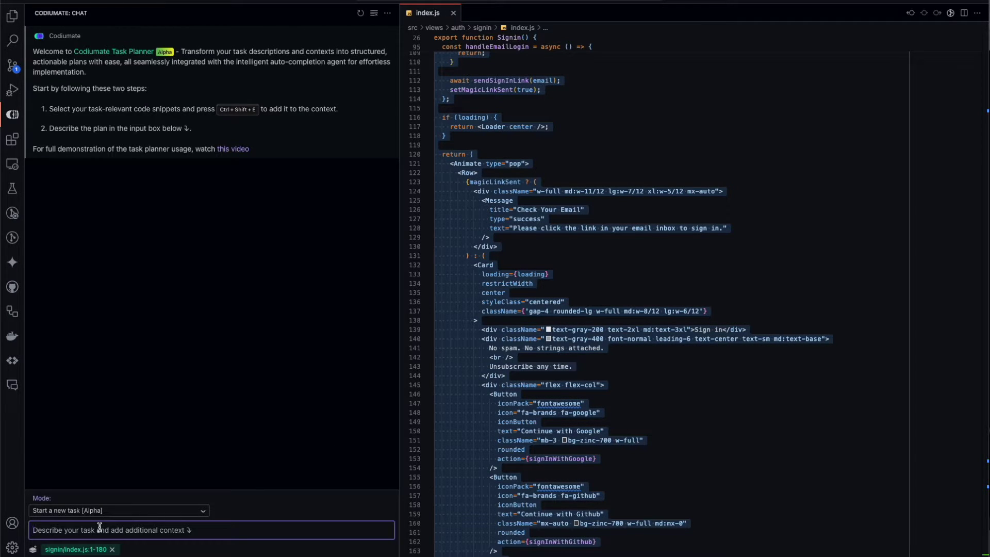
type("Add a new sign-in method for signing in with GitLab Add the relevant logic Design the Sign-in page according to this image:")
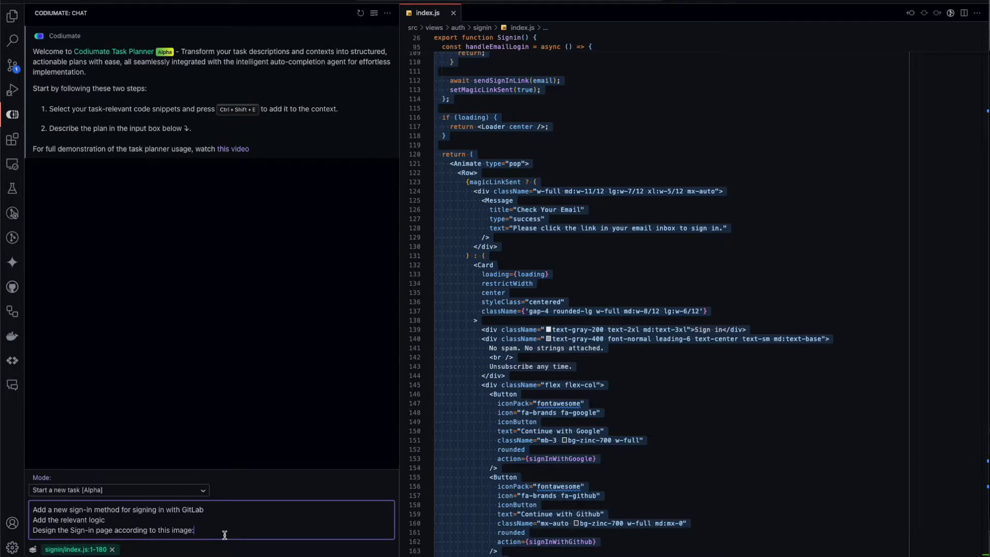
key("shift+Return")
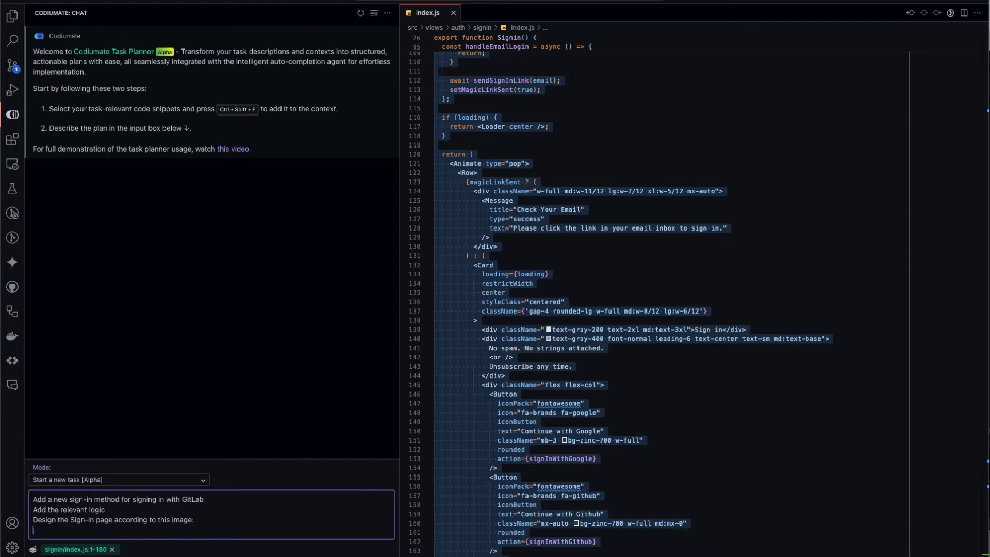
Copy the Sign-in design image into the GitLab task prompt and submit it
right_click(323, 185)
left_click(355, 190)
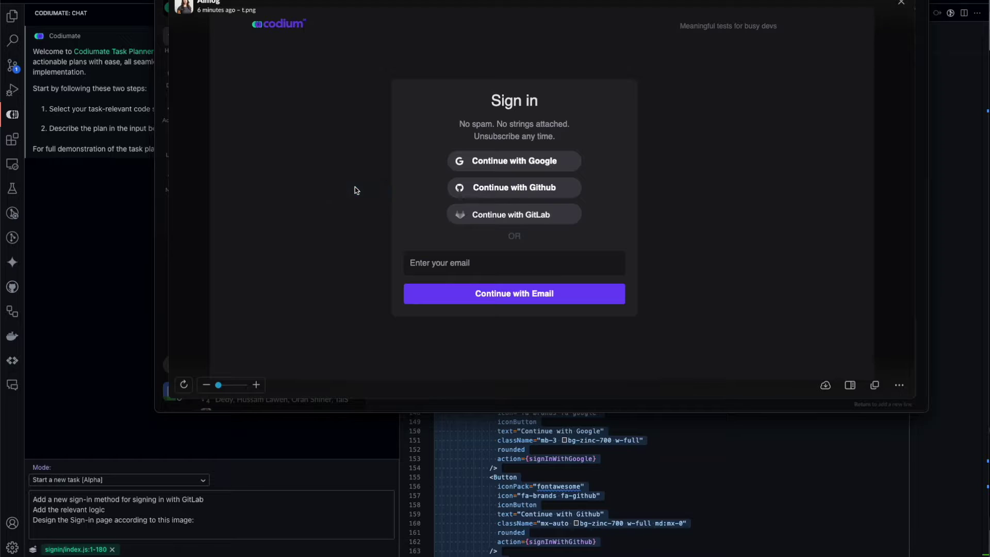
left_click(80, 373)
left_click(131, 526)
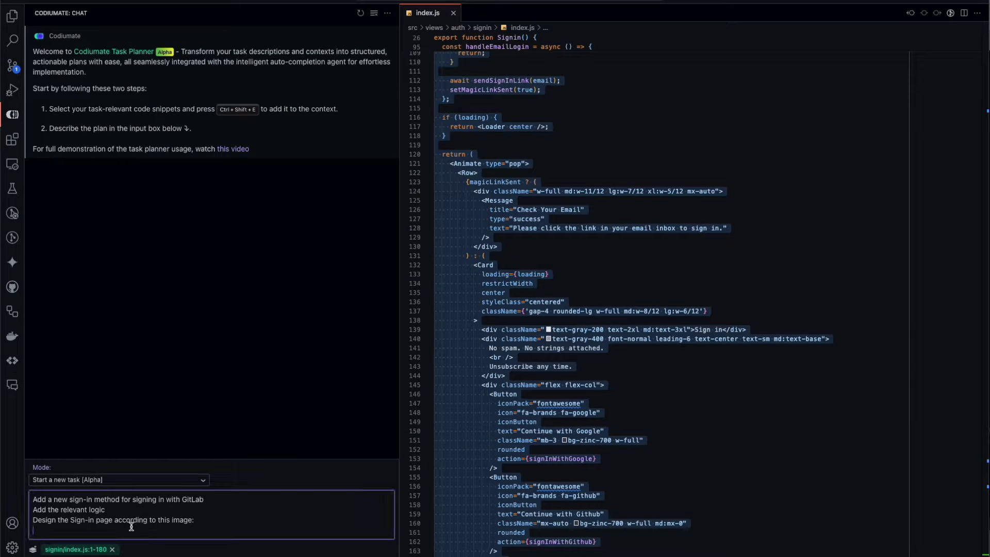
key("ctrl+v")
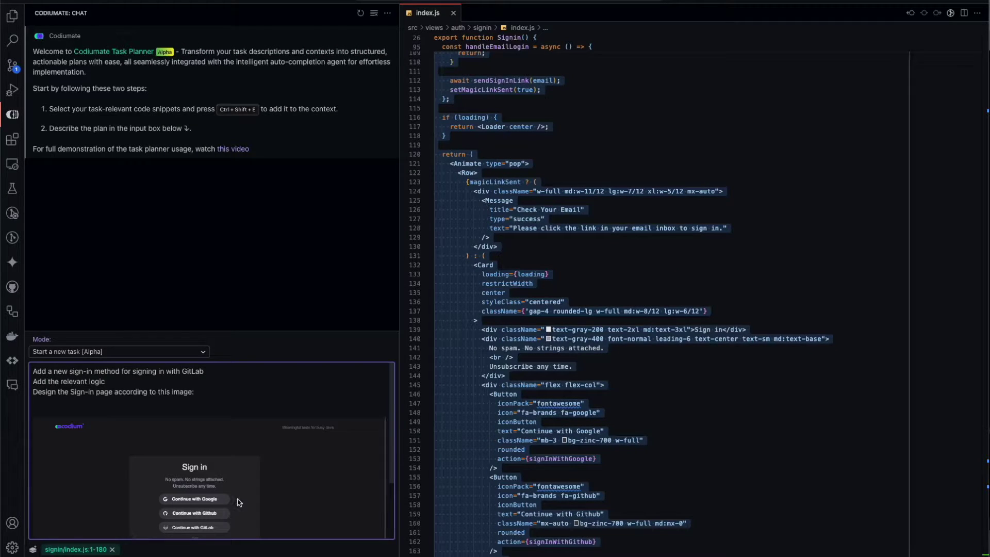
key("Return")
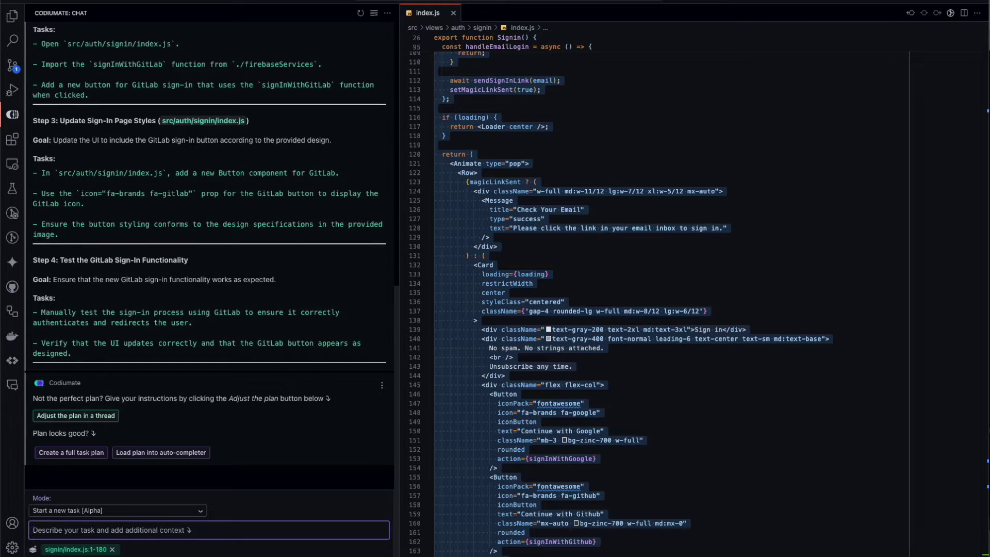
scroll(175, 361, "up", 2)
scroll(175, 361, "up", 3)
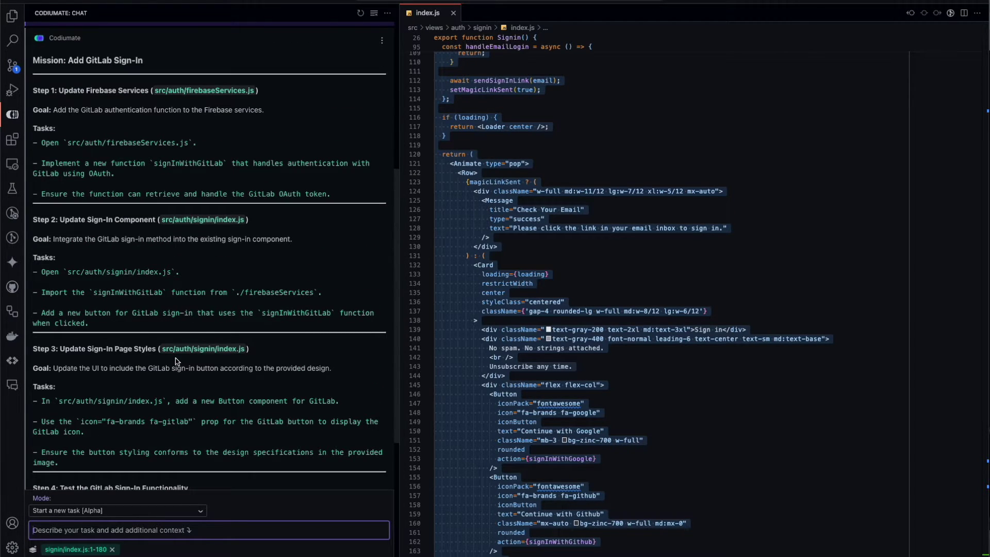
scroll(175, 362, "down", 2)
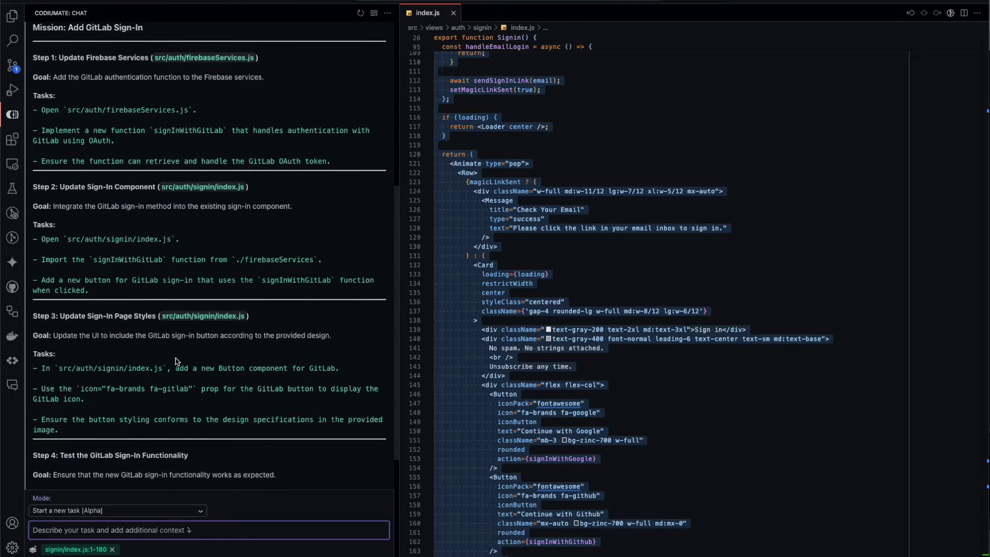
scroll(174, 362, "down", 2)
scroll(175, 361, "down", 2)
scroll(175, 362, "down", 1)
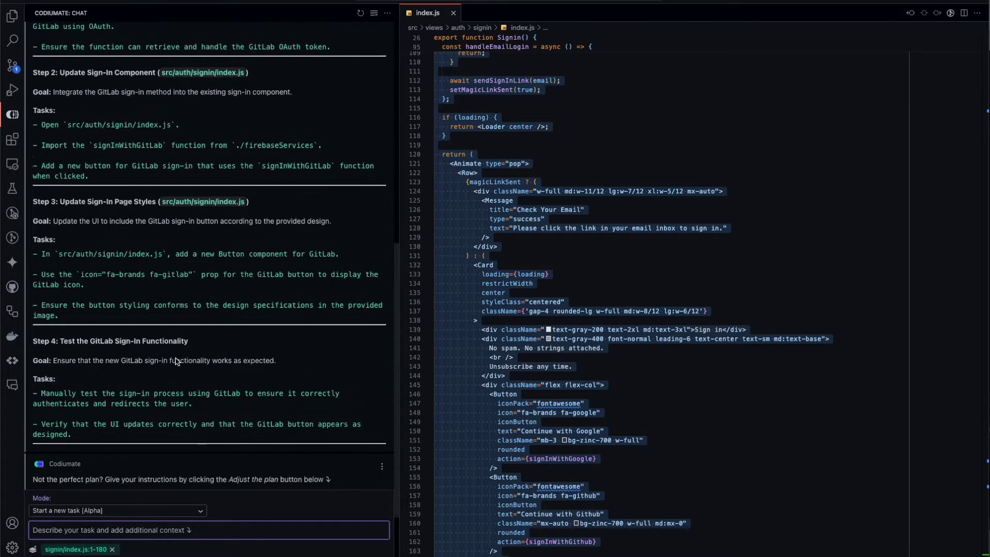
scroll(175, 362, "down", 1)
scroll(176, 368, "down", 1)
scroll(174, 381, "down", 1)
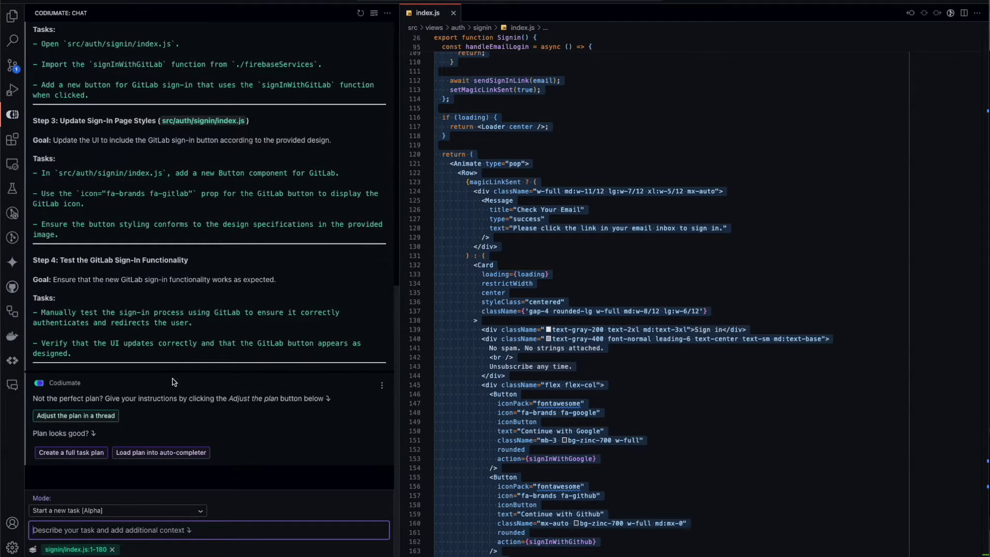
Load Codiumate's four-step GitLab sign-in plan into the auto-completer
left_click(165, 456)
Accept Codiumate's suggested GitLab button calling signInWithGitLab below the Github button
left_click(569, 354)
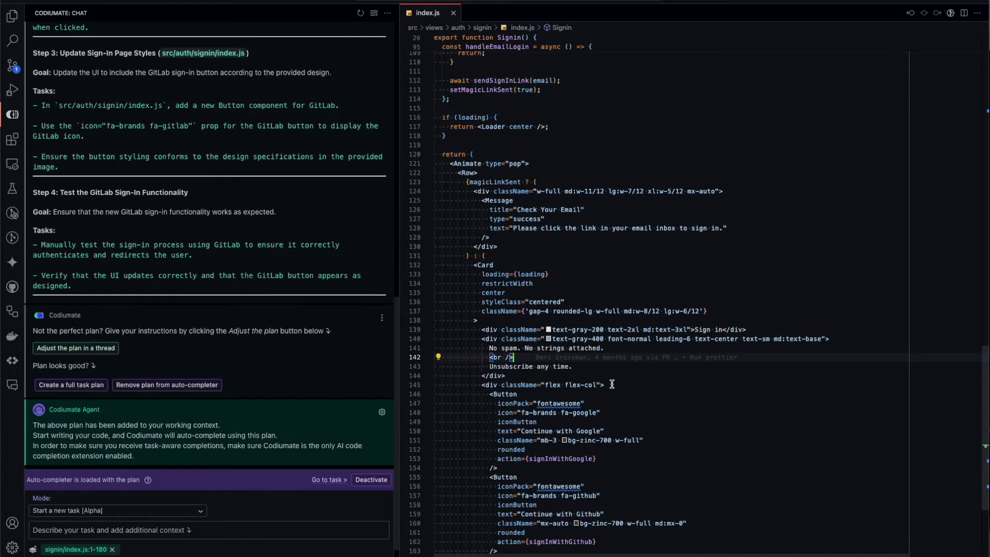
scroll(596, 354, "down", 2)
scroll(617, 354, "down", 2)
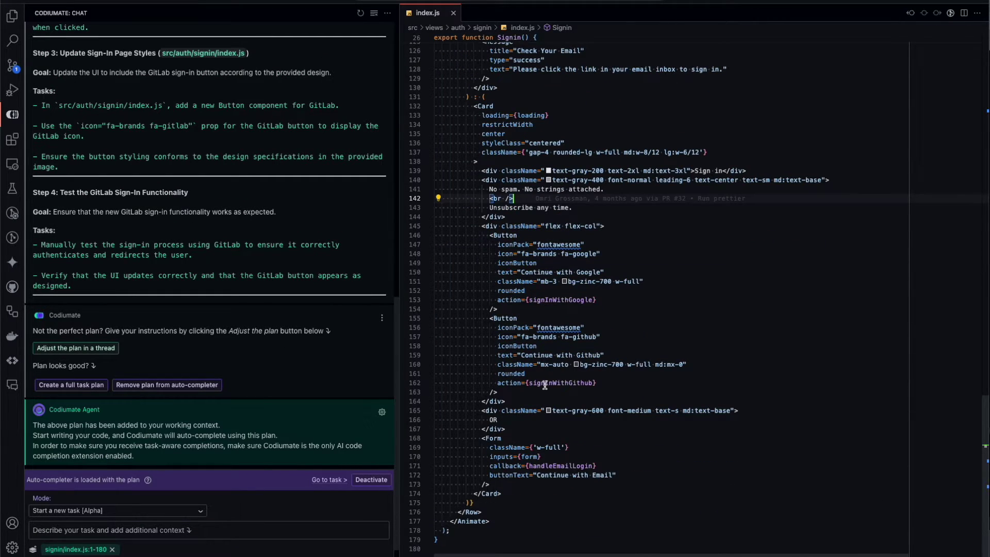
left_click(503, 393)
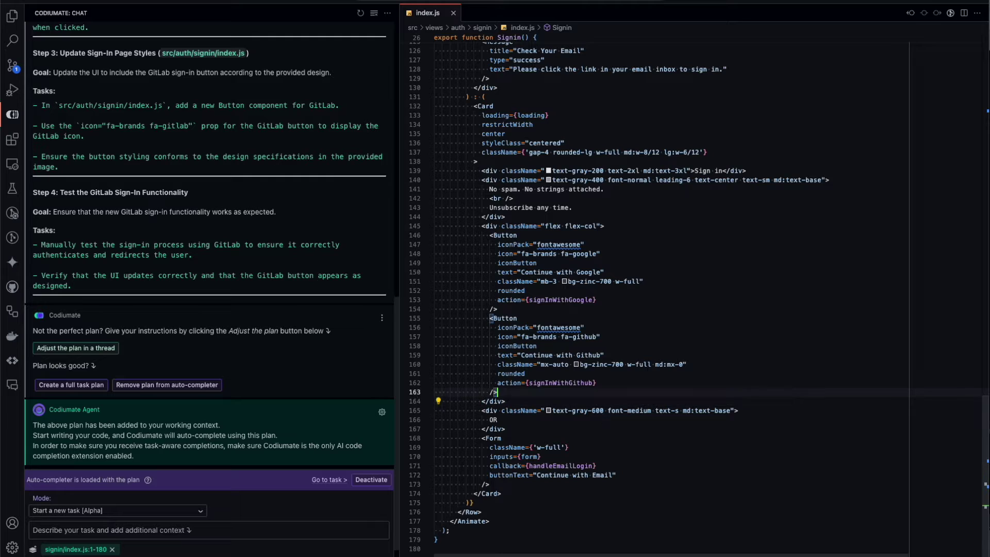
key("Return")
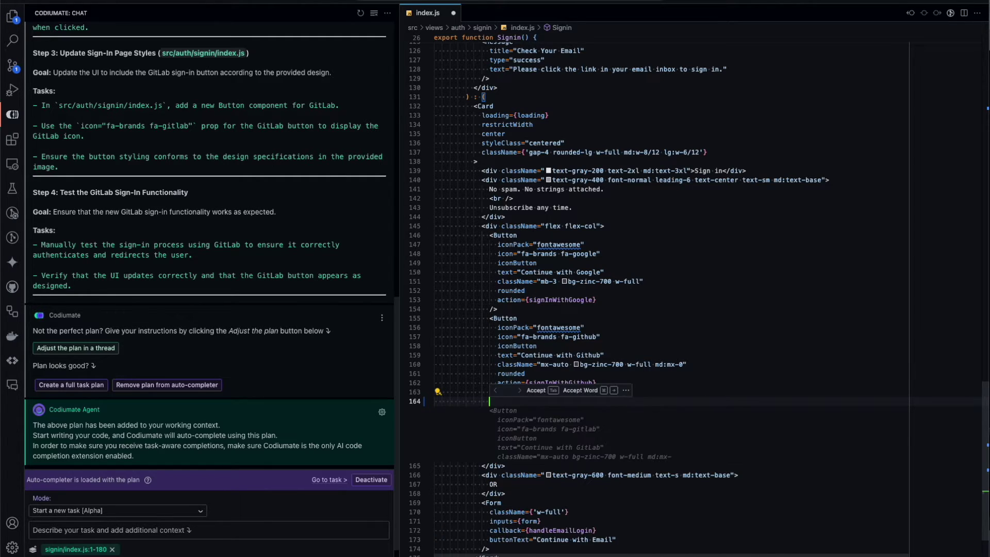
key("Tab")
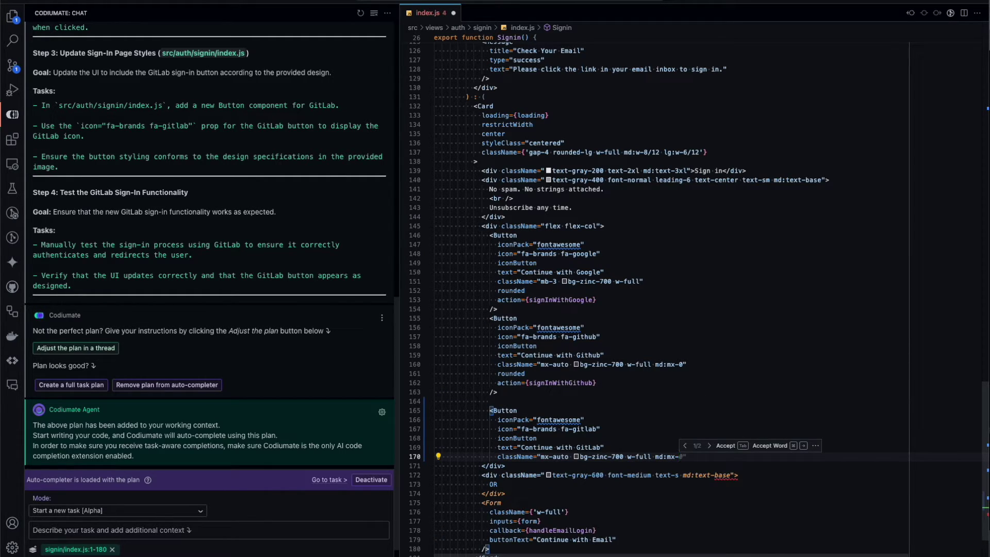
key("Tab")
key("Tab")
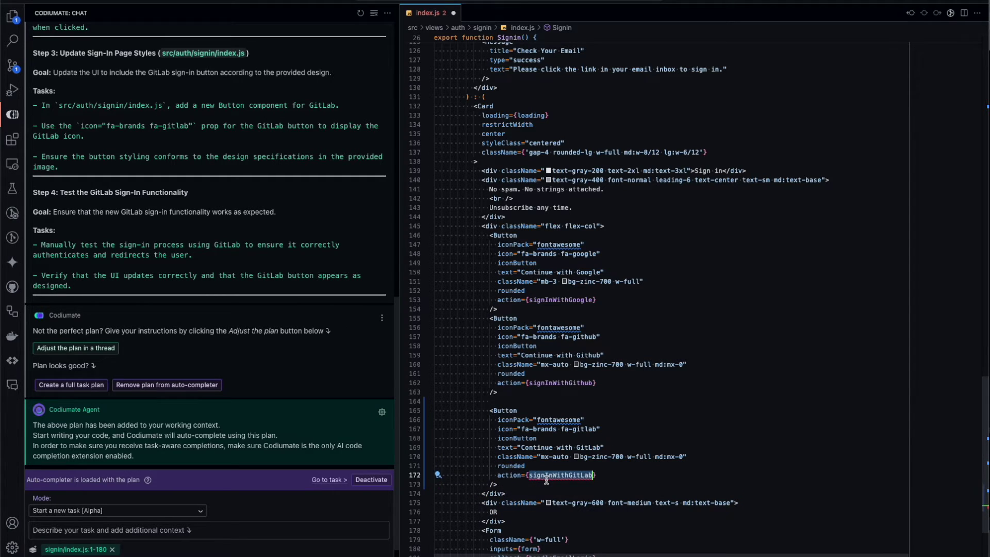
scroll(546, 481, "up", 10)
scroll(546, 481, "up", 2)
scroll(545, 481, "up", 3)
scroll(545, 480, "up", 5)
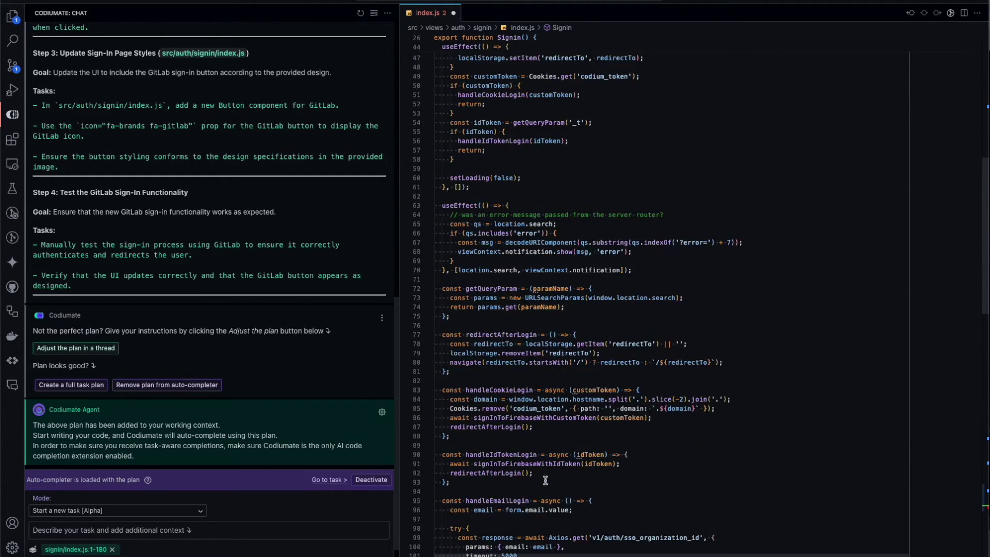
scroll(546, 480, "up", 1)
scroll(545, 480, "up", 6)
scroll(546, 481, "up", 5)
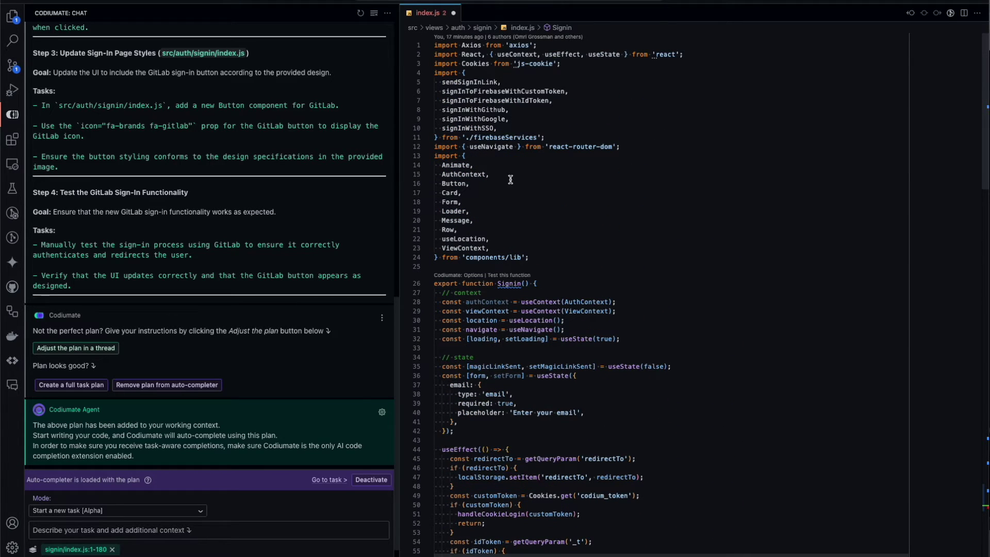
Add the suggested signInWithGitLab import after signInWithGithub, then save index.js
left_click(526, 110)
key("Return")
key("Tab")
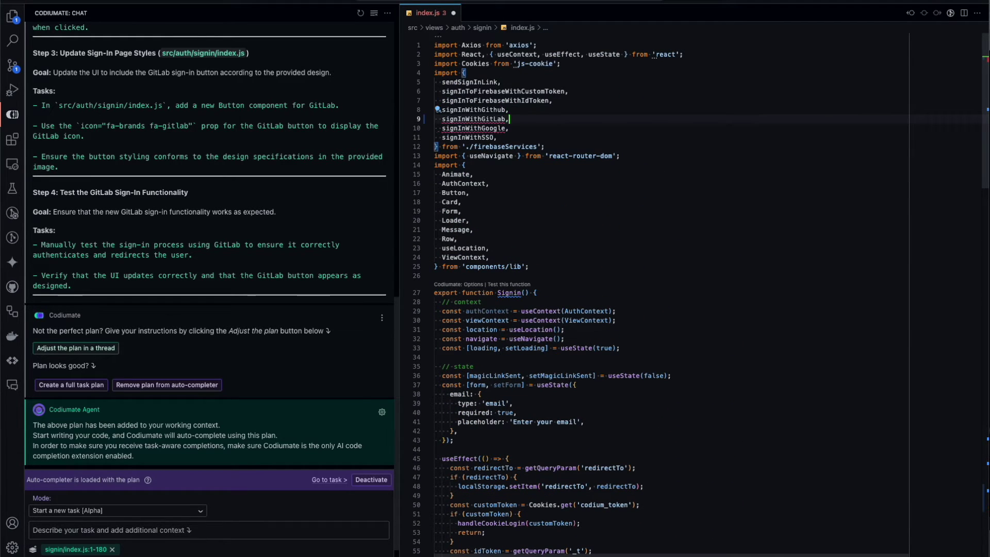
key("ctrl+s")
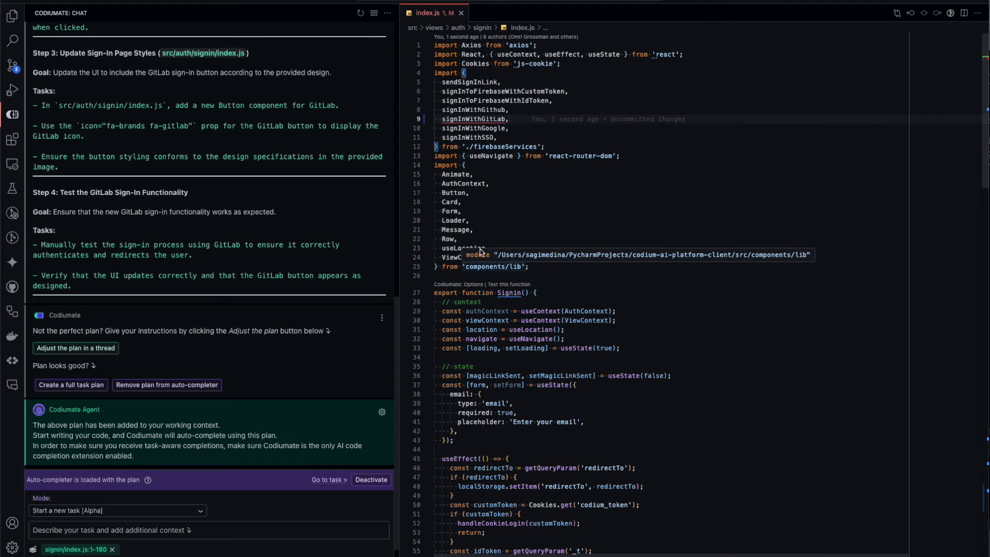